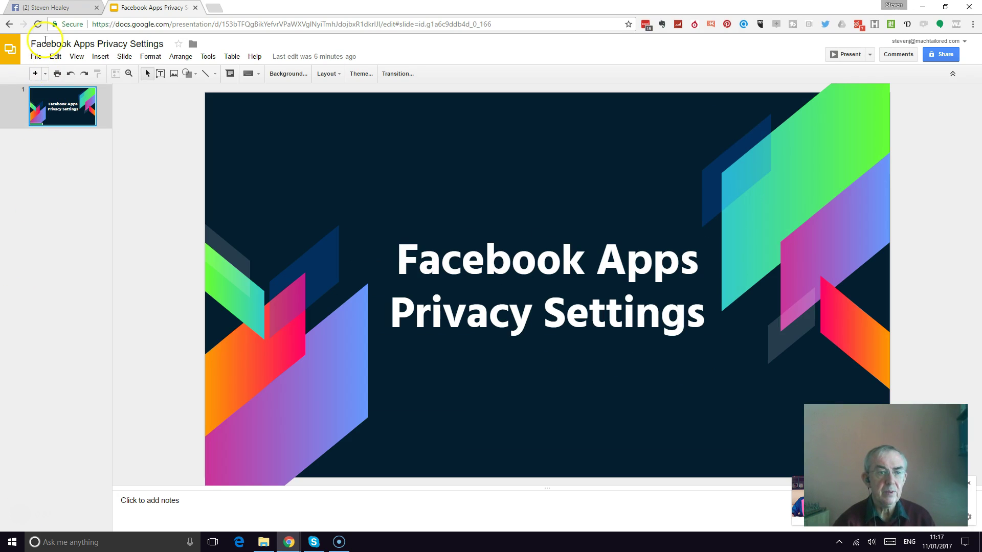
# From the Facebook profile timeline, open Settings via the account menu, then its Apps section
pyautogui.click(46, 9)
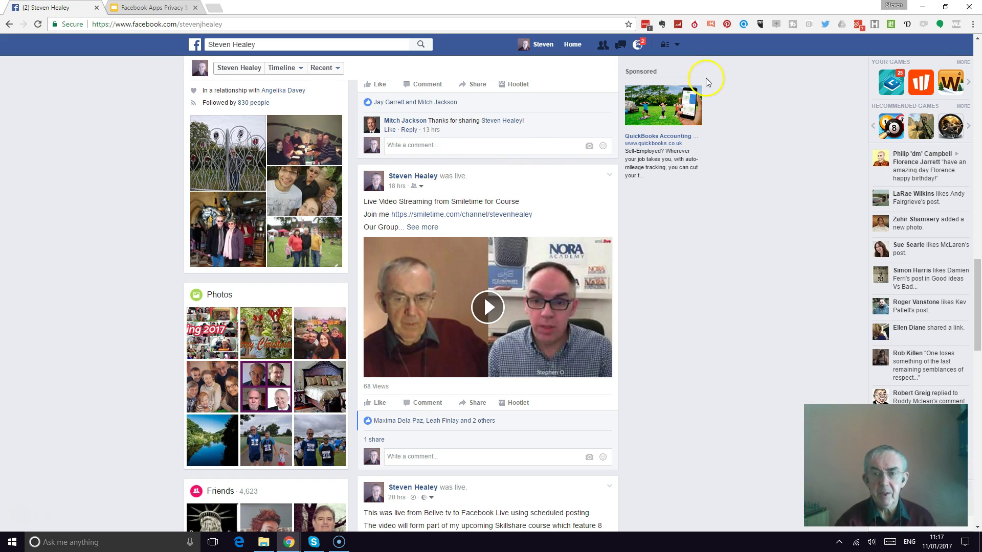
pyautogui.click(677, 45)
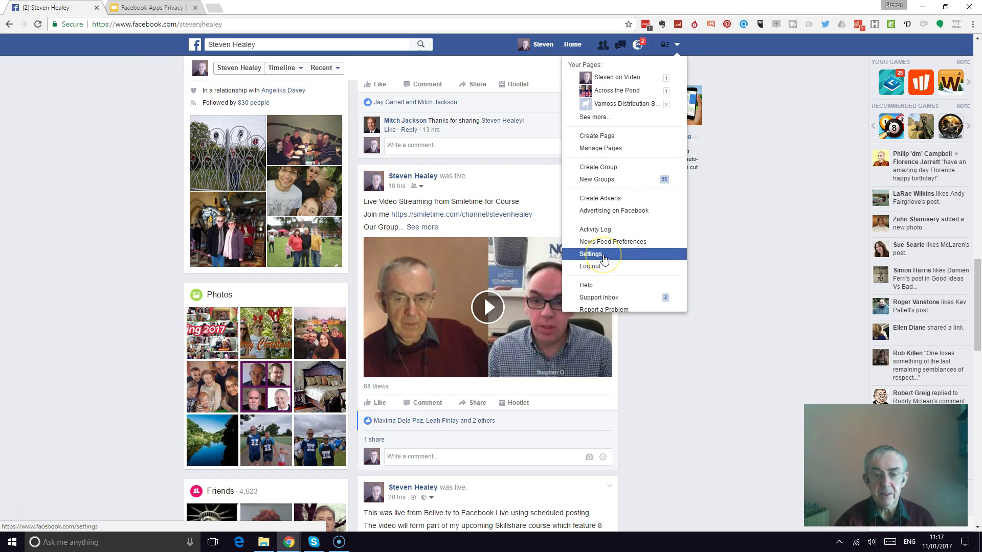
pyautogui.click(604, 254)
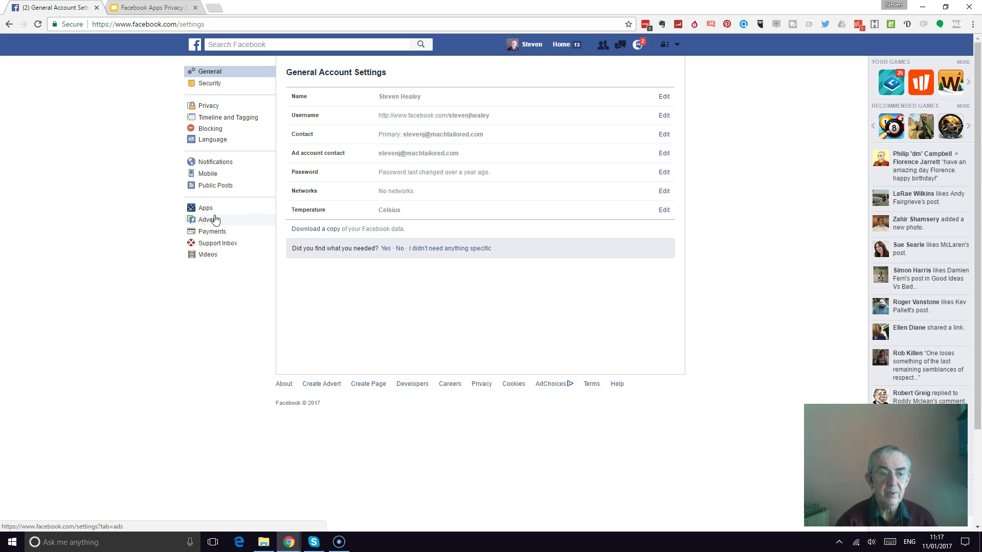
pyautogui.click(210, 212)
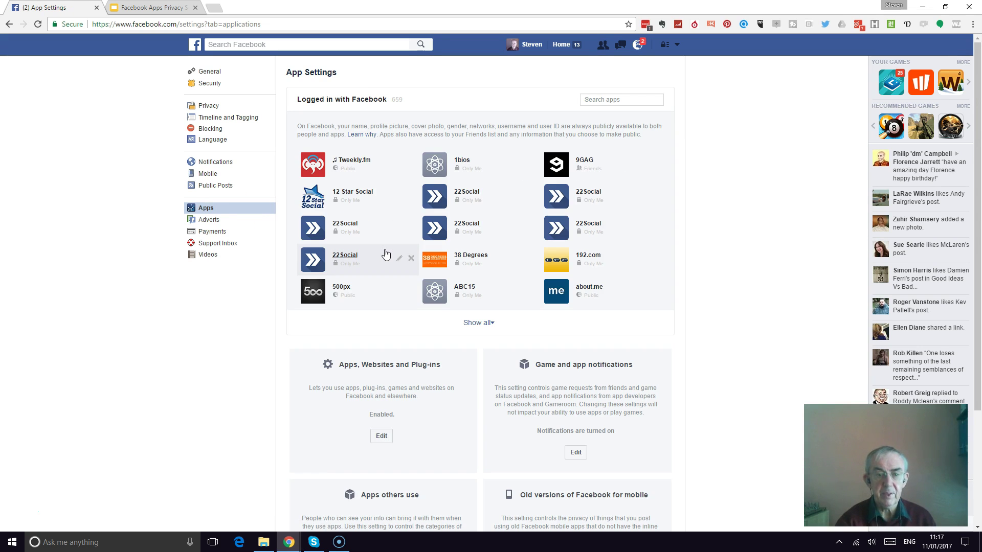
# Show all apps logged in with Facebook and scroll down the list to Smiletime
pyautogui.click(477, 322)
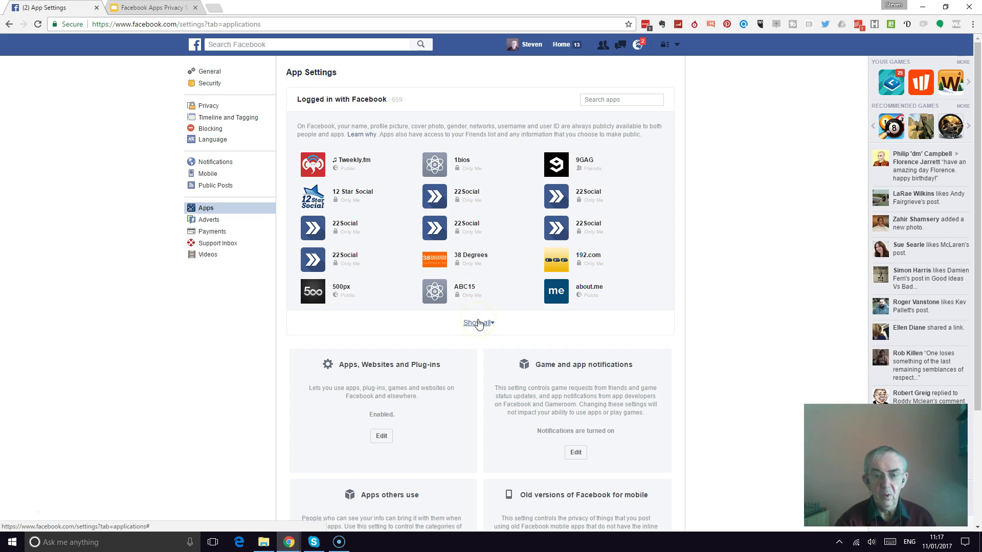
pyautogui.click(478, 323)
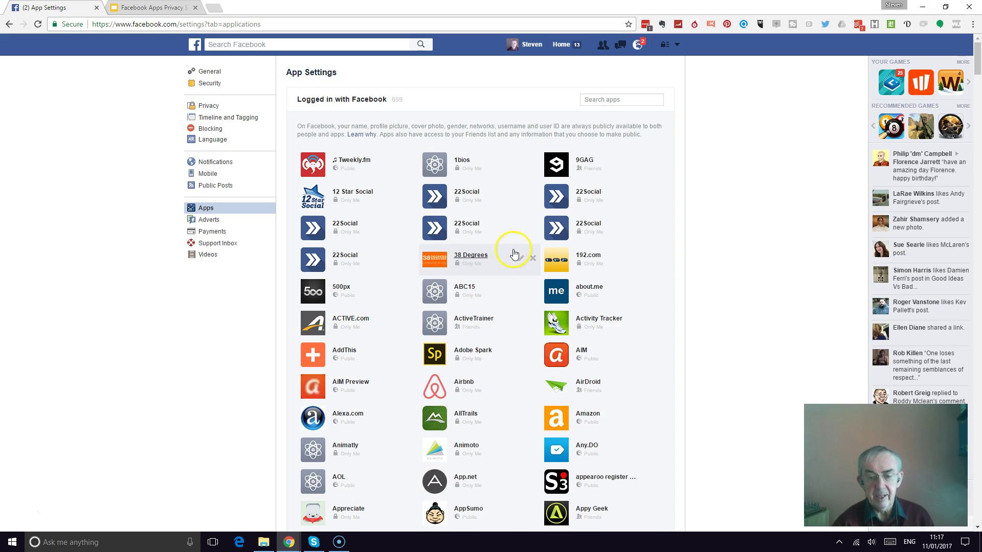
pyautogui.scroll(-2, 508, 253)
pyautogui.scroll(-20, 514, 263)
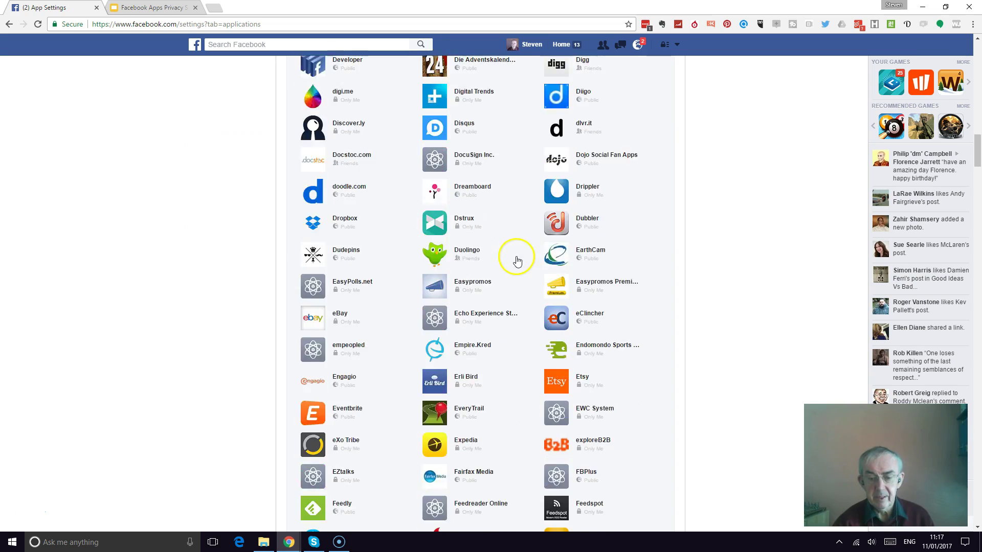
pyautogui.scroll(-20, 518, 261)
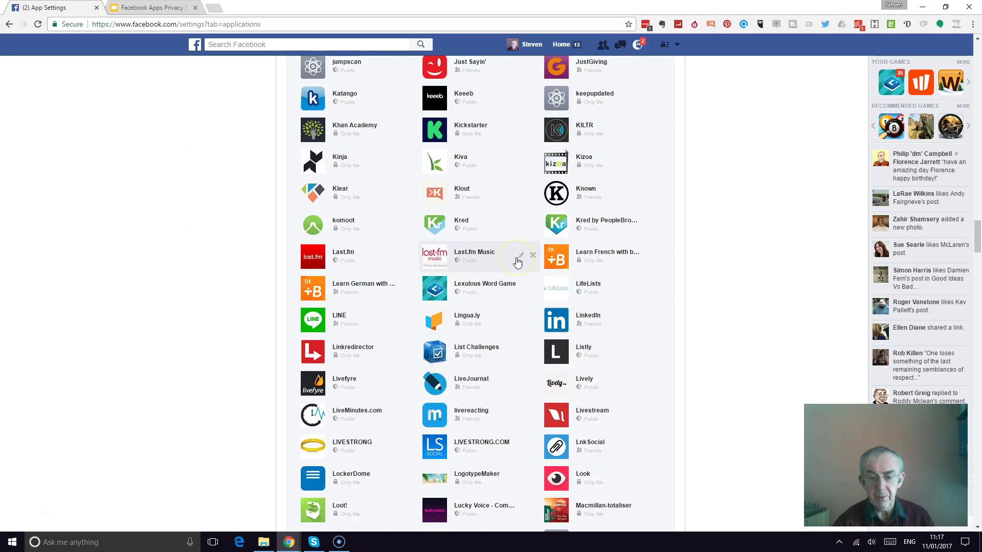
pyautogui.scroll(-20, 517, 262)
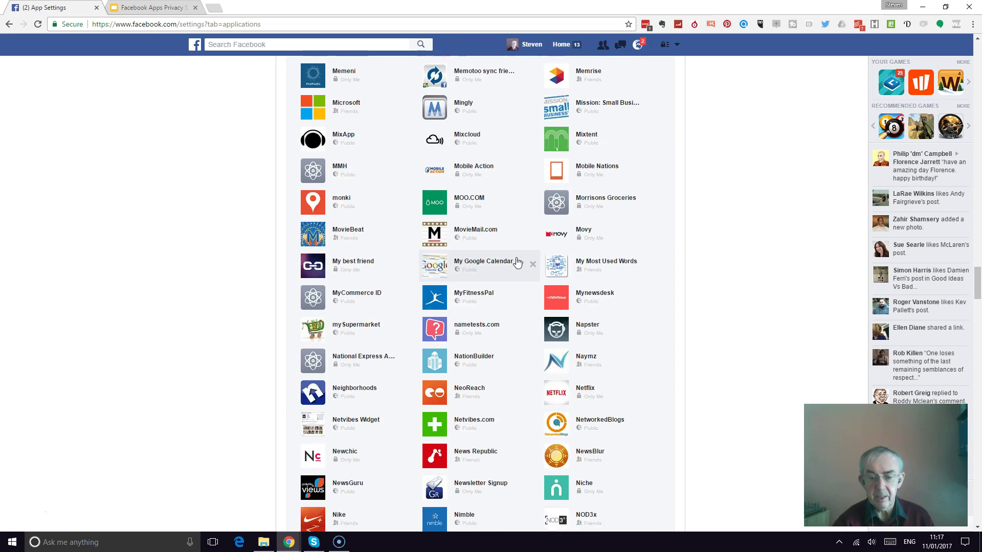
pyautogui.scroll(-18, 517, 262)
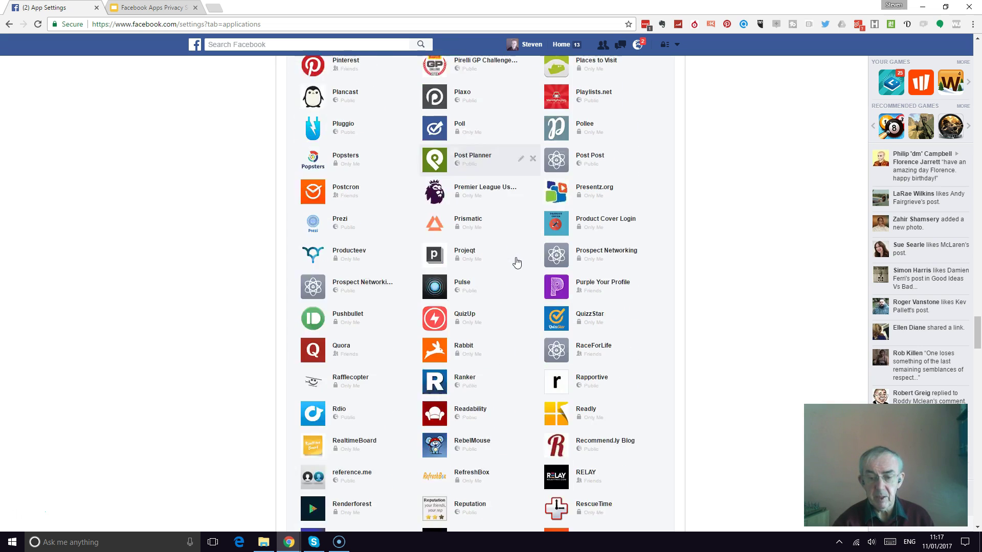
pyautogui.scroll(-7, 517, 262)
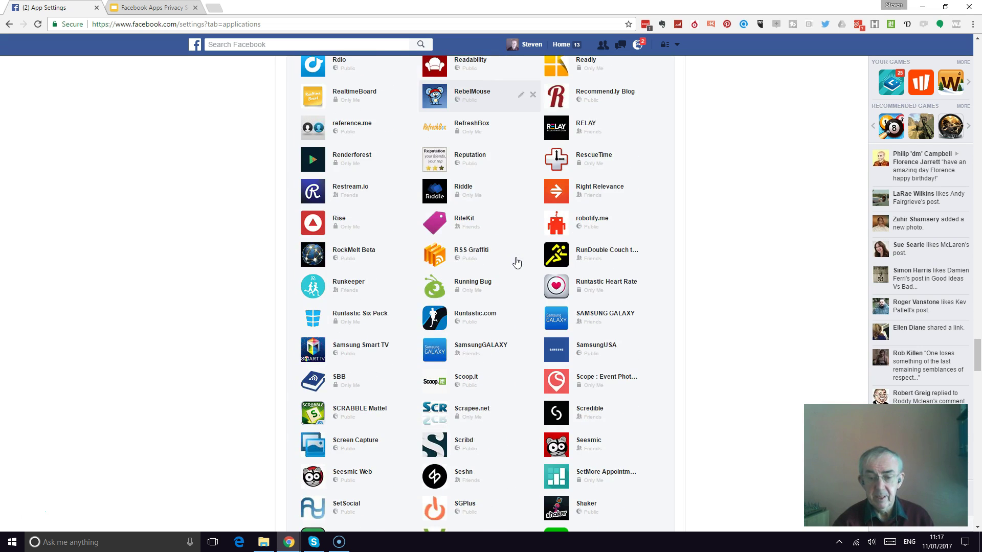
pyautogui.scroll(-2, 517, 261)
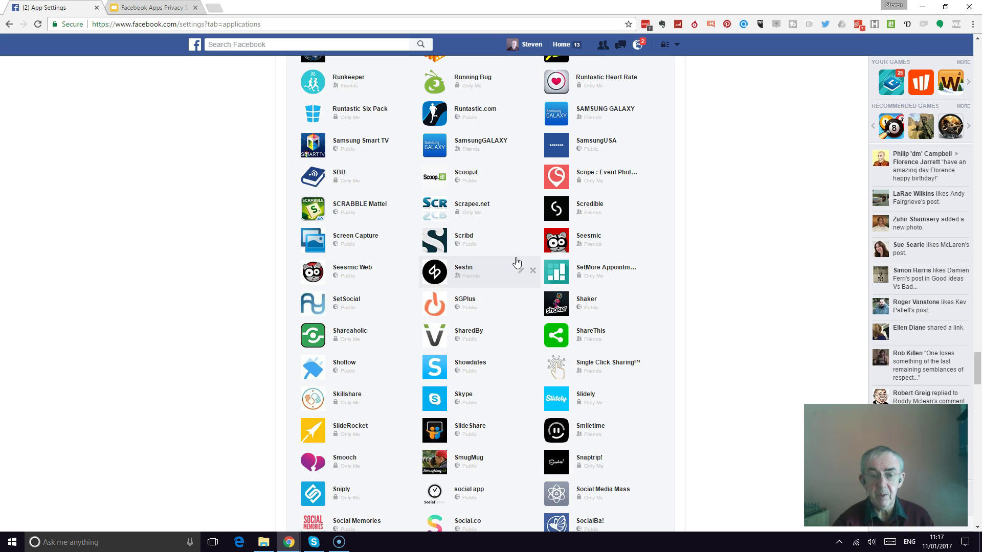
pyautogui.scroll(-1, 515, 264)
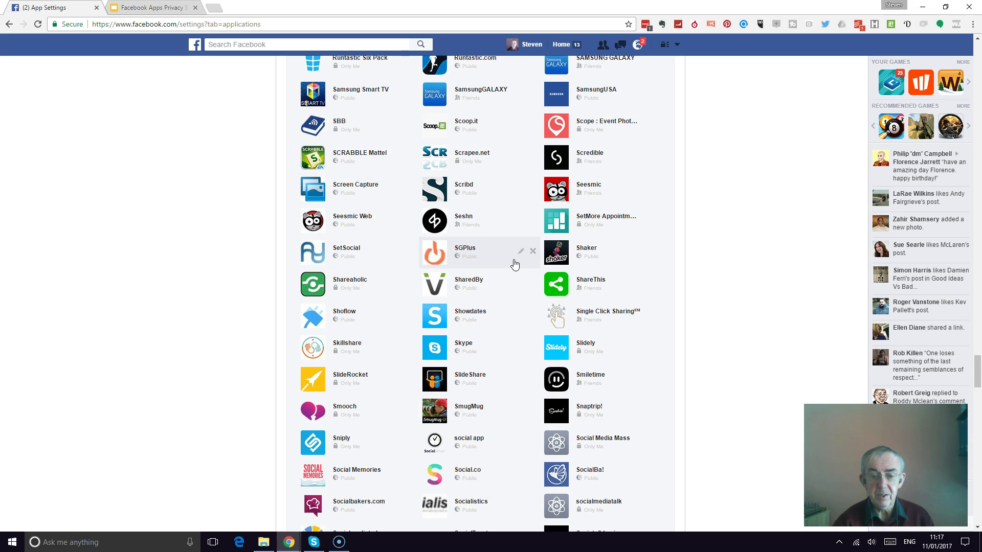
pyautogui.scroll(-3, 515, 264)
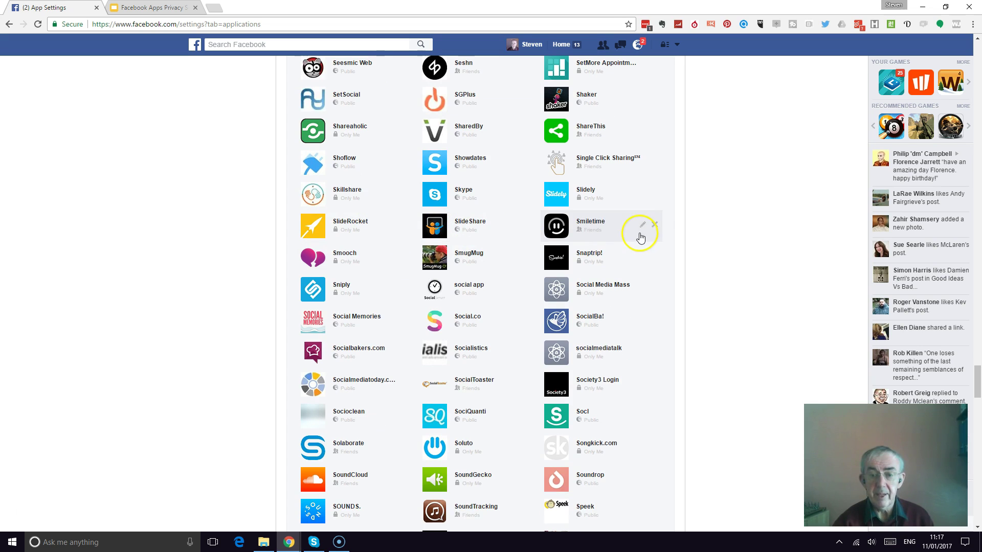
# In Smiletime's app settings, change the audience from Friends to Public and save
pyautogui.click(643, 226)
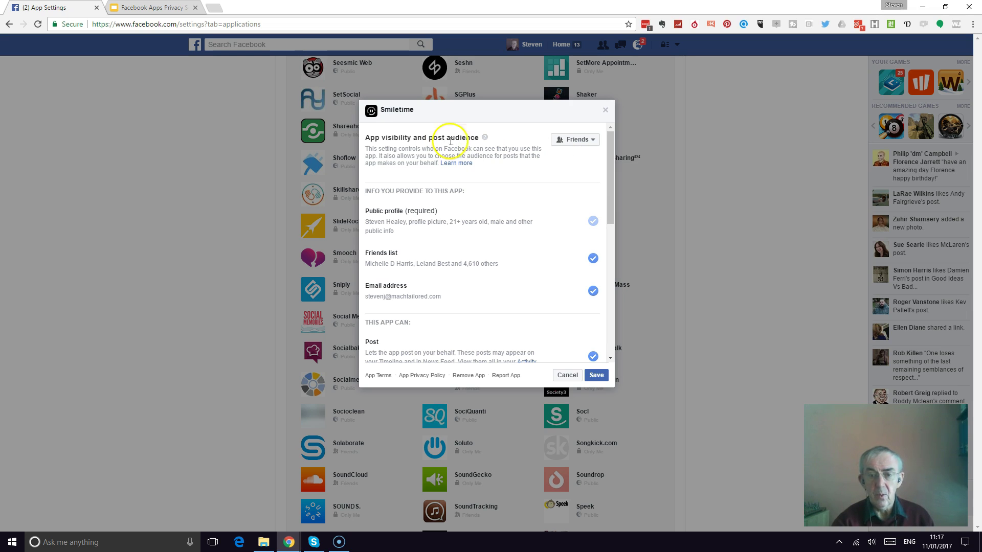
pyautogui.click(563, 144)
pyautogui.click(575, 156)
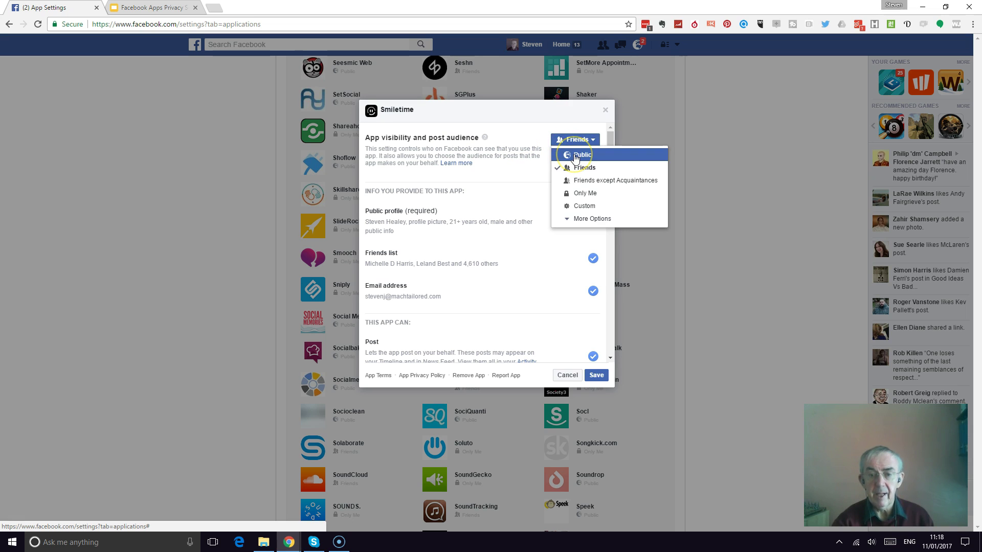
pyautogui.click(596, 376)
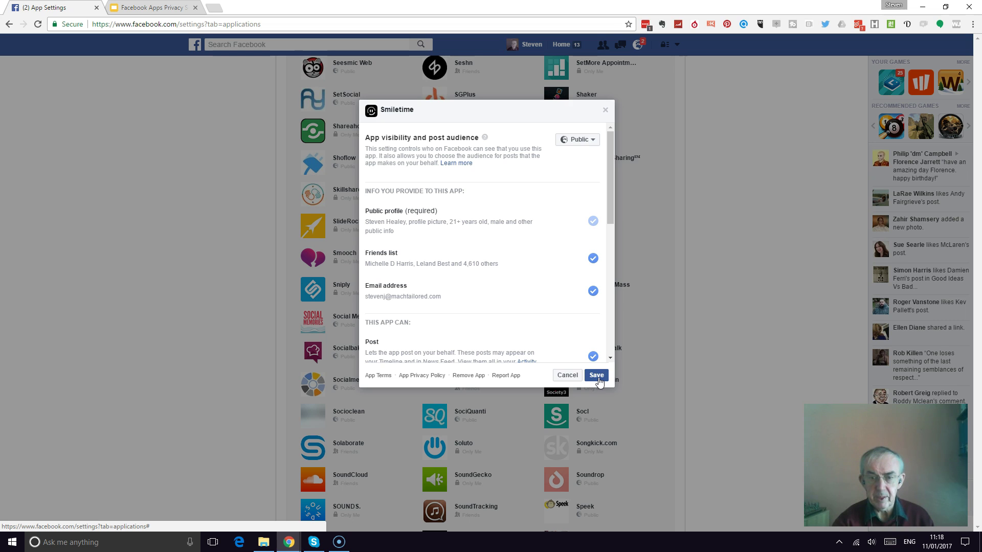
pyautogui.click(598, 380)
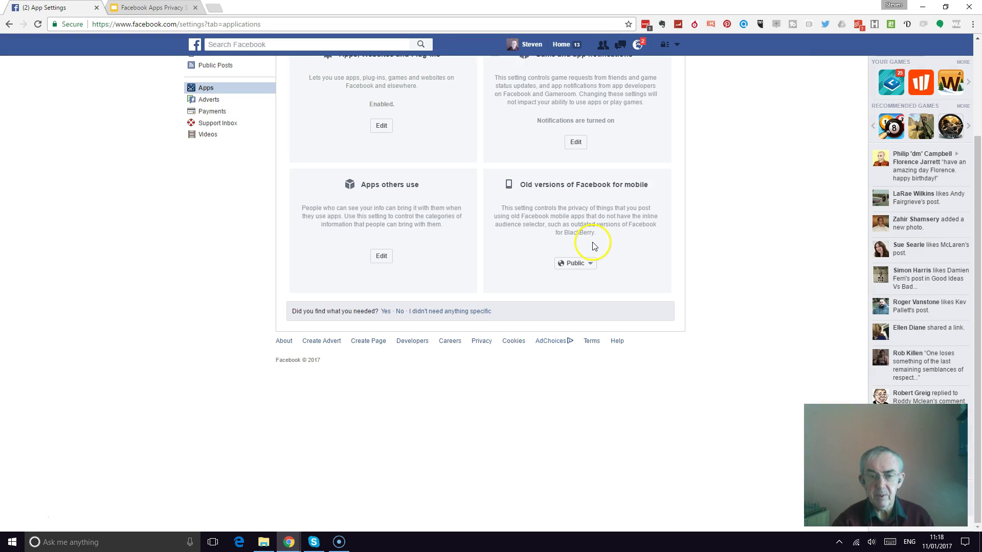
# Bring the full apps list back and scroll up to BeLive
pyautogui.click(382, 126)
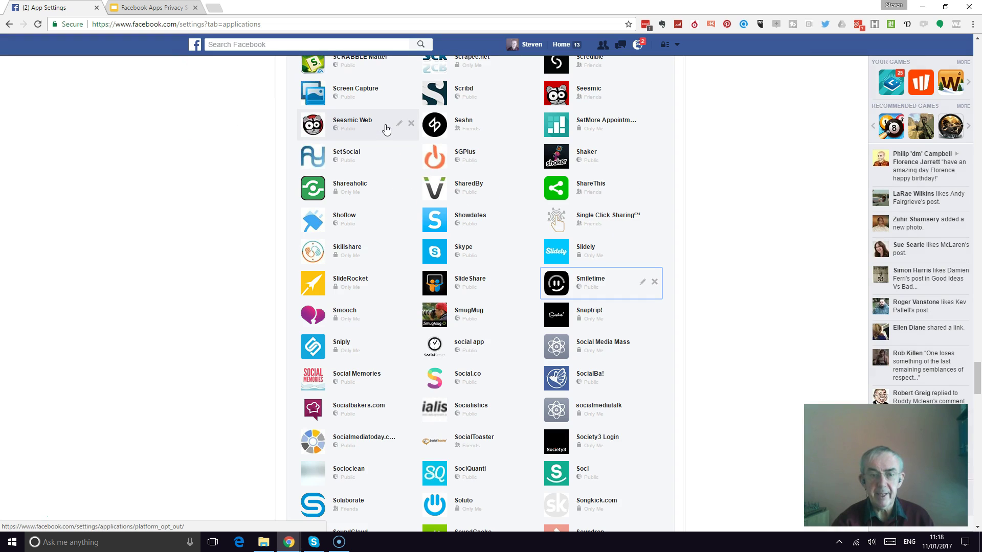
pyautogui.click(518, 173)
pyautogui.scroll(20, 518, 174)
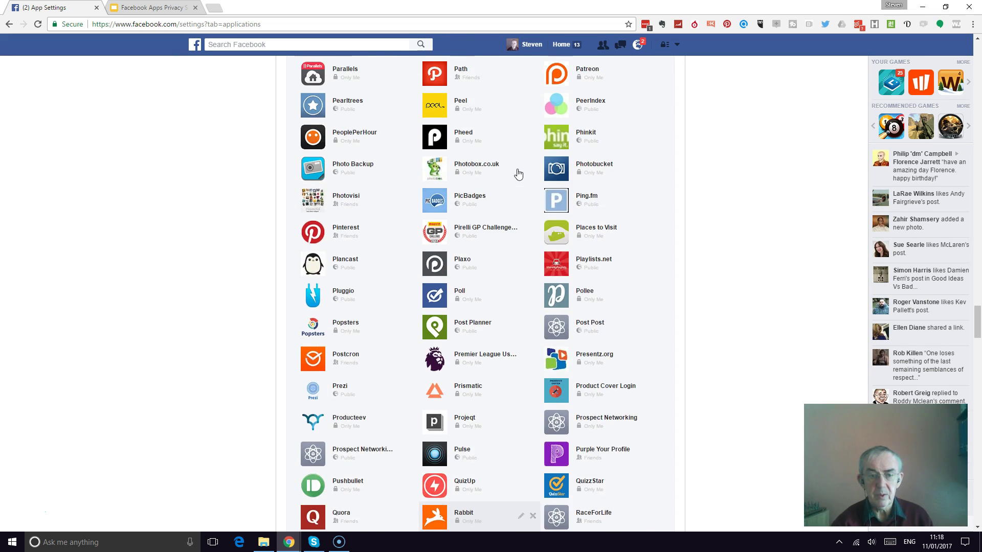
pyautogui.scroll(20, 518, 174)
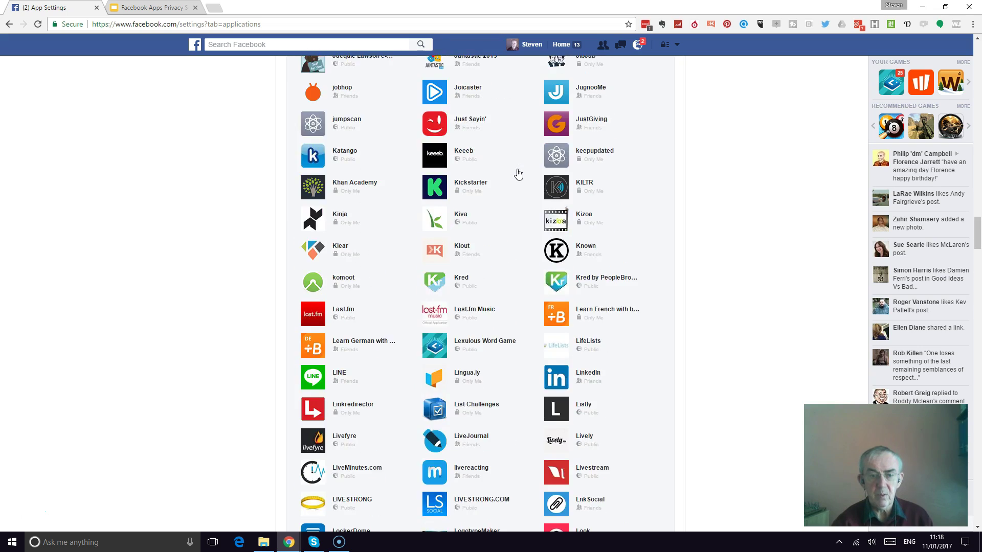
pyautogui.scroll(20, 518, 173)
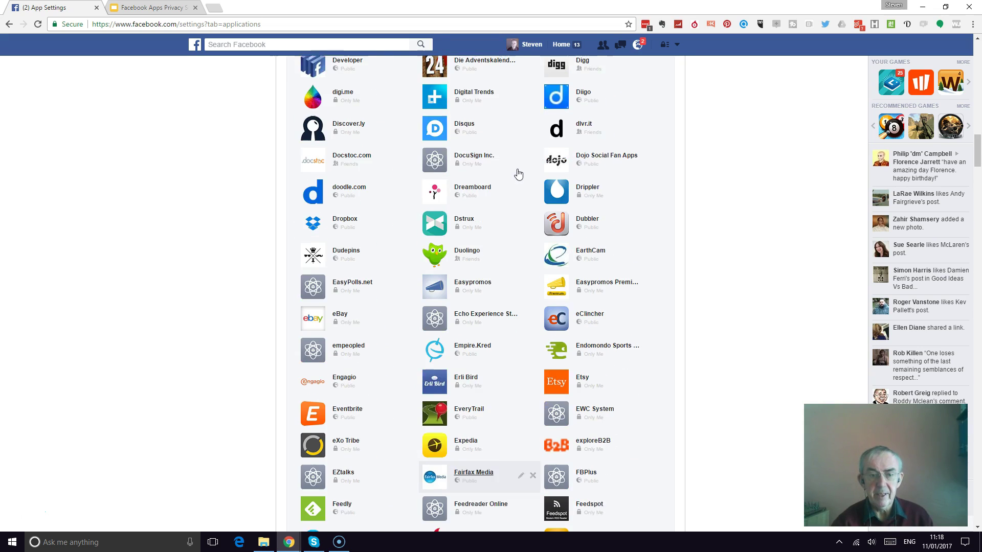
pyautogui.scroll(20, 518, 174)
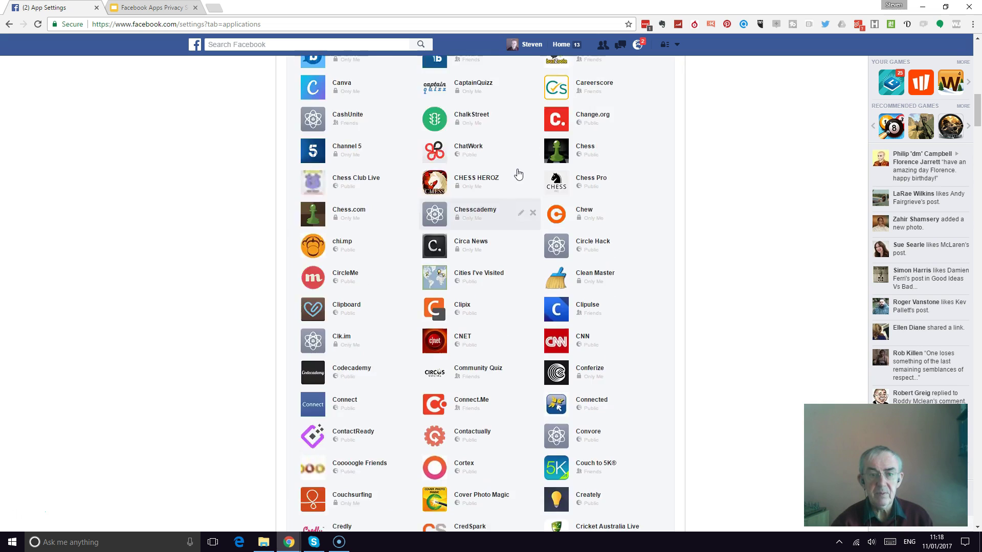
pyautogui.scroll(5, 518, 174)
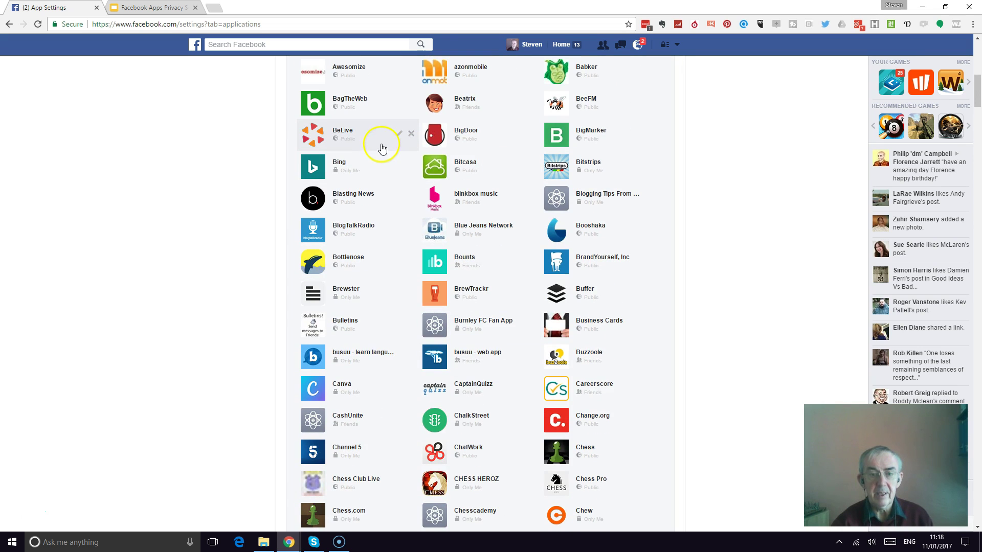
# Save BeLive's app visibility as Public, then return to the profile timeline
pyautogui.click(400, 136)
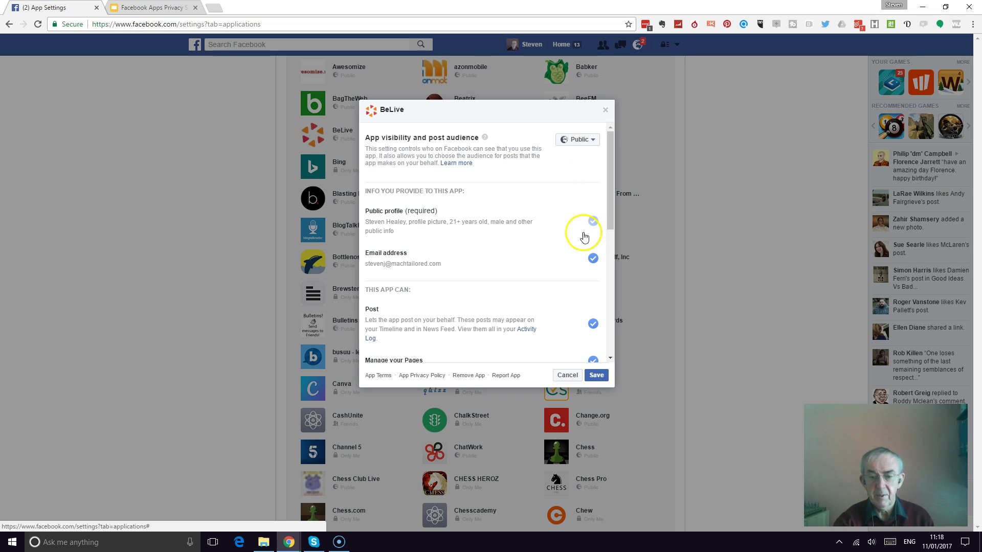
pyautogui.click(595, 376)
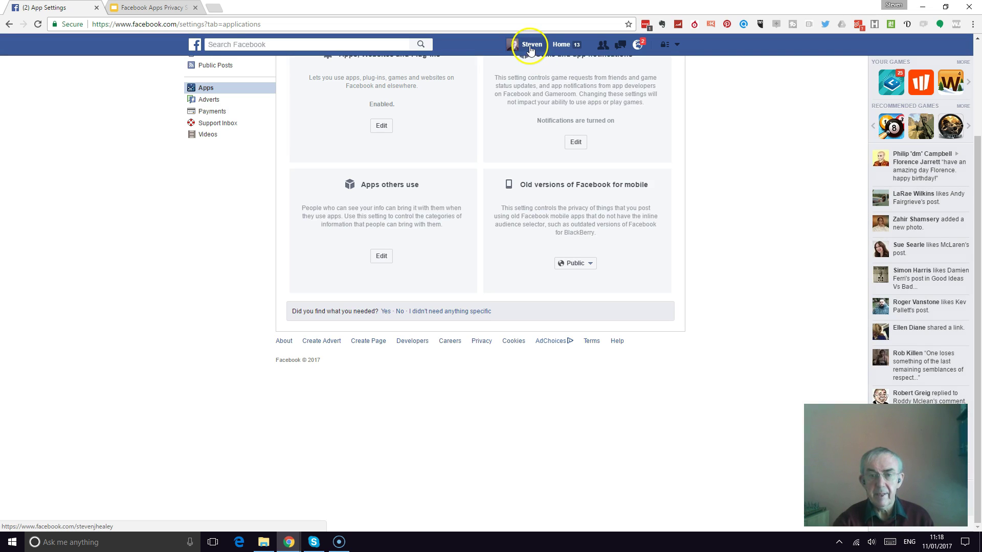
pyautogui.click(530, 49)
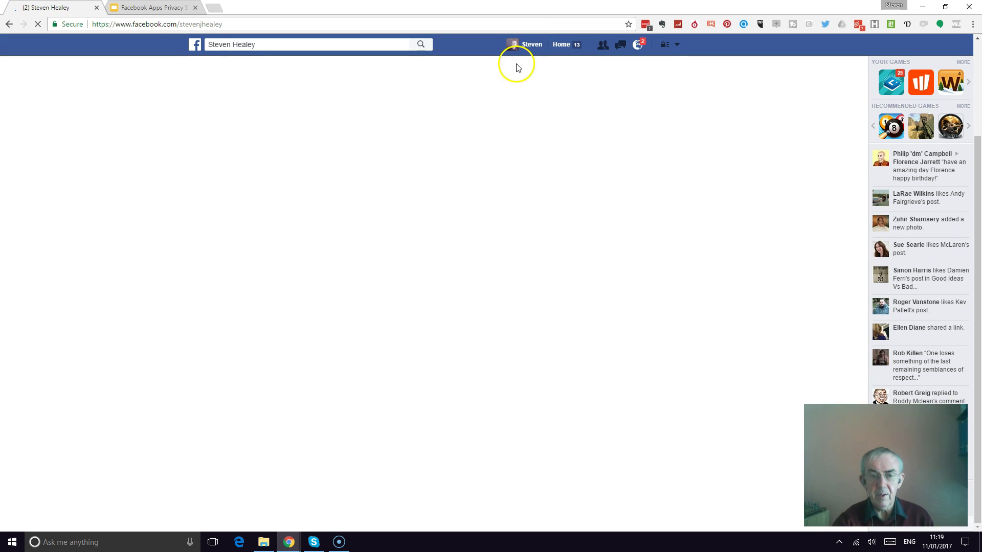
# Scroll down to the Smiletime live broadcast post and set its audience to Public
pyautogui.scroll(-9, 457, 173)
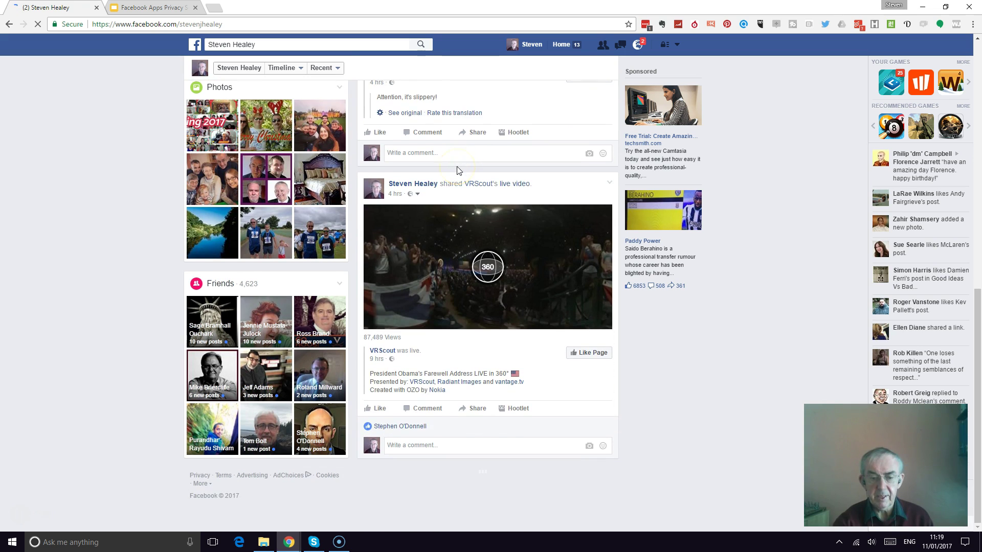
pyautogui.scroll(-10, 457, 170)
pyautogui.scroll(-5, 456, 173)
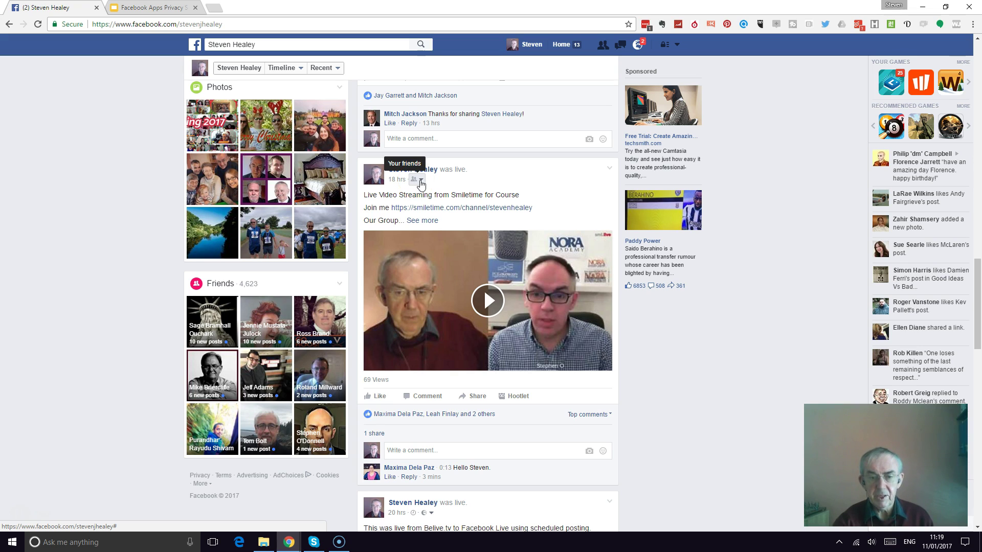
pyautogui.click(419, 180)
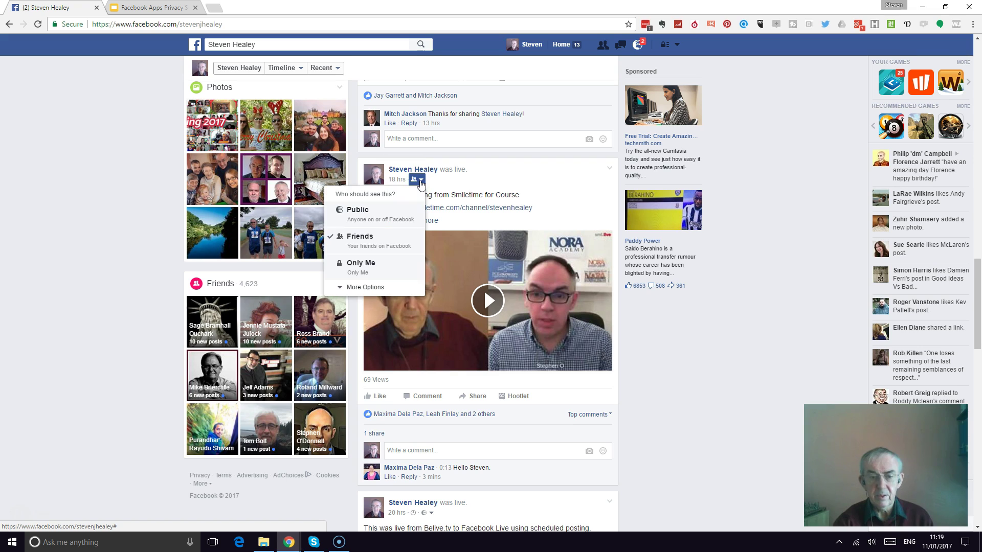
pyautogui.click(392, 210)
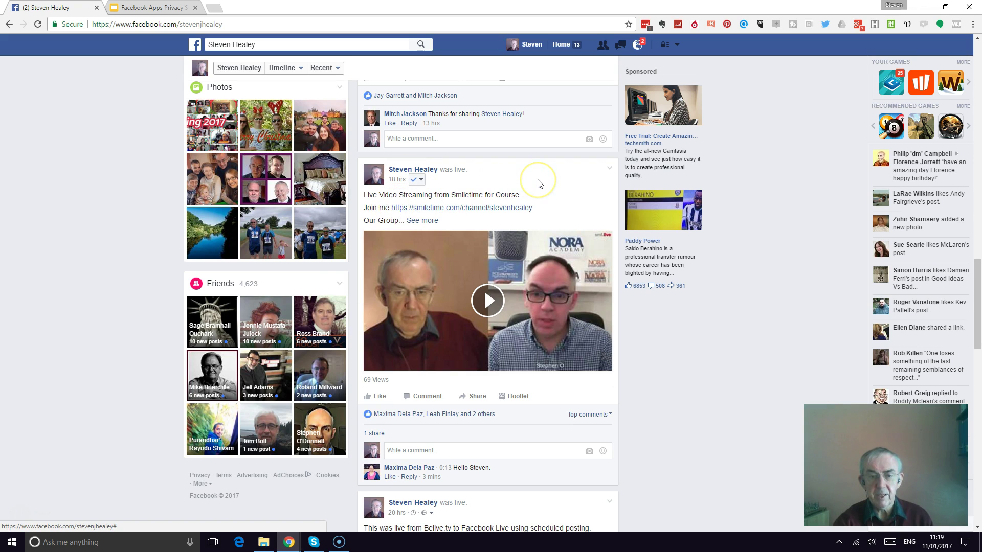